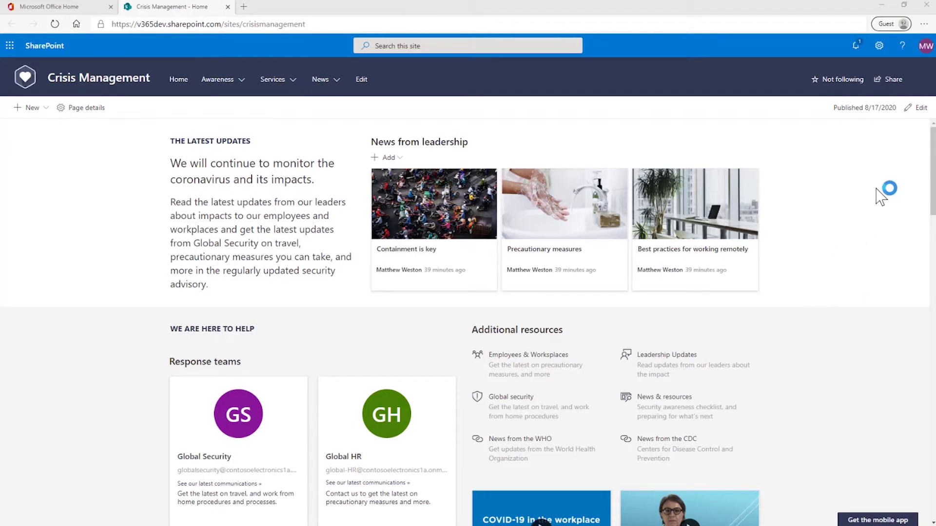
- Open the Crisis Management site's language settings from its full site settings
click(880, 51)
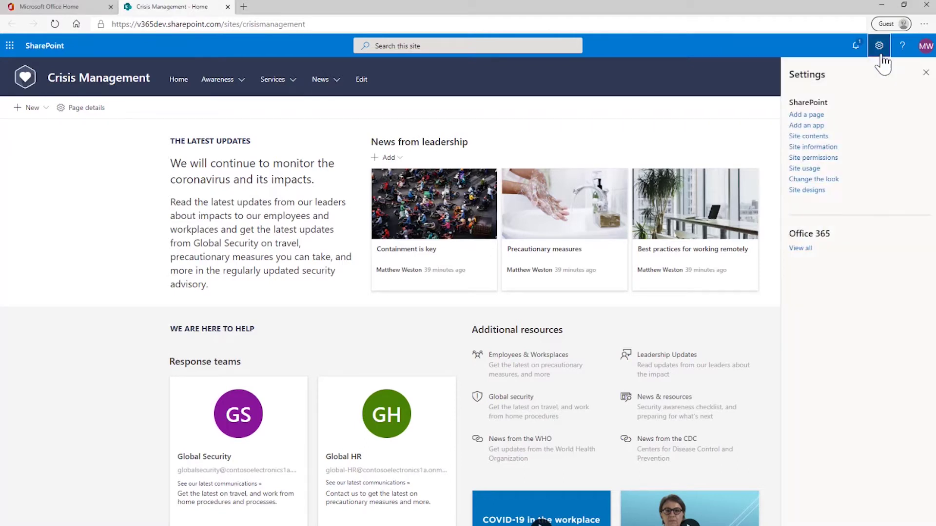
click(825, 148)
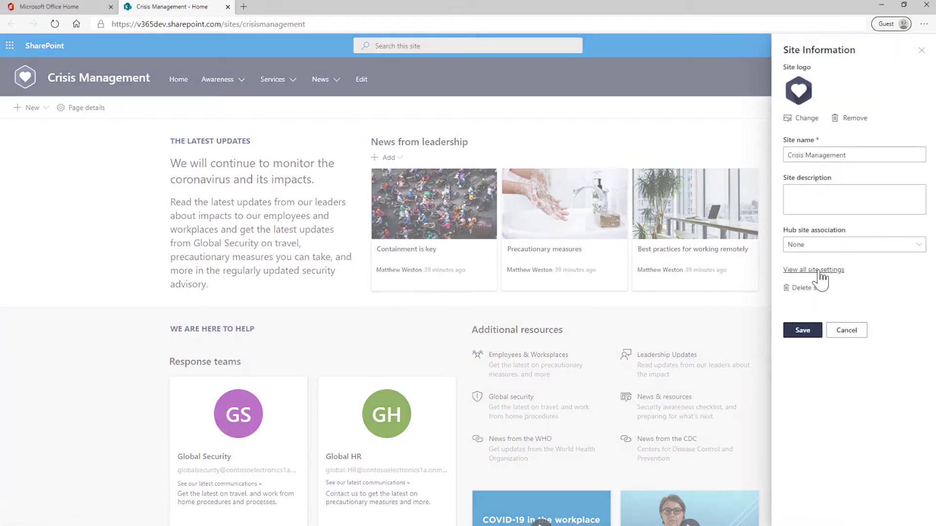
click(821, 271)
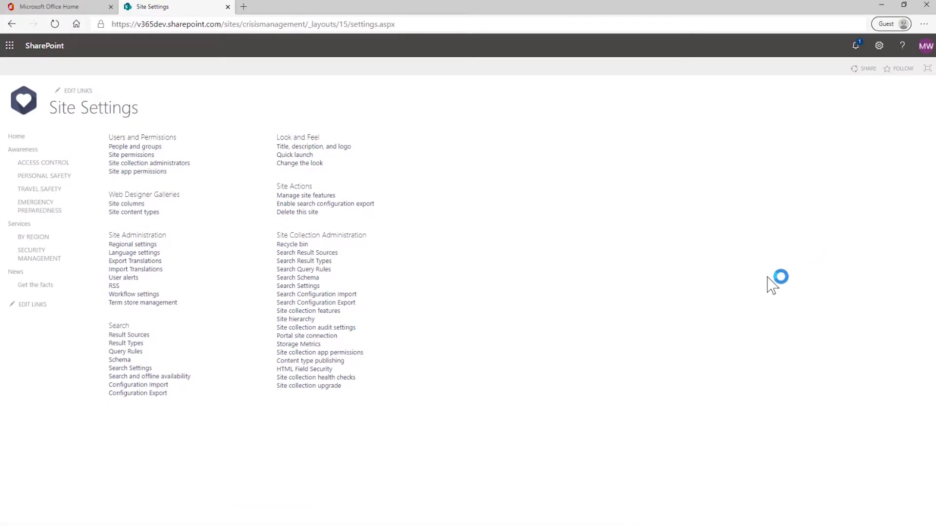
key(ctrl+plus)
key(ctrl+plus)
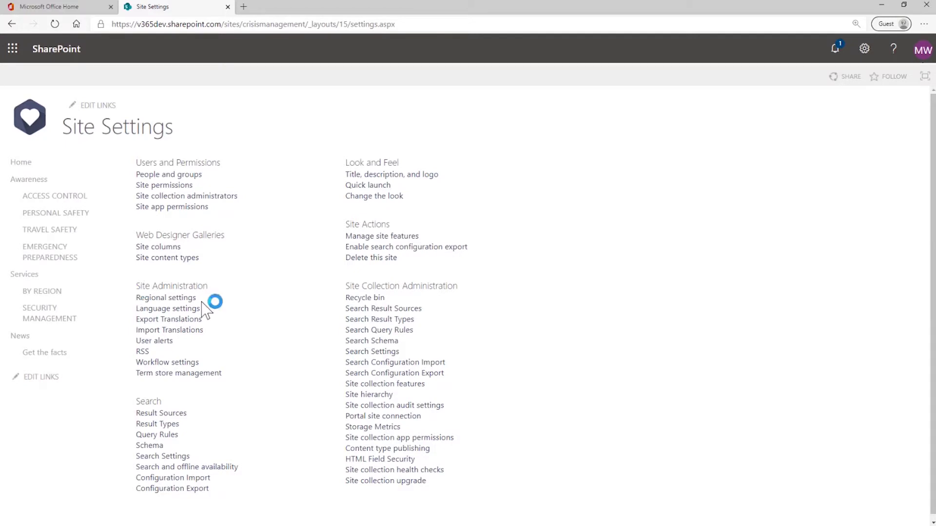
drag(139, 318, 213, 312)
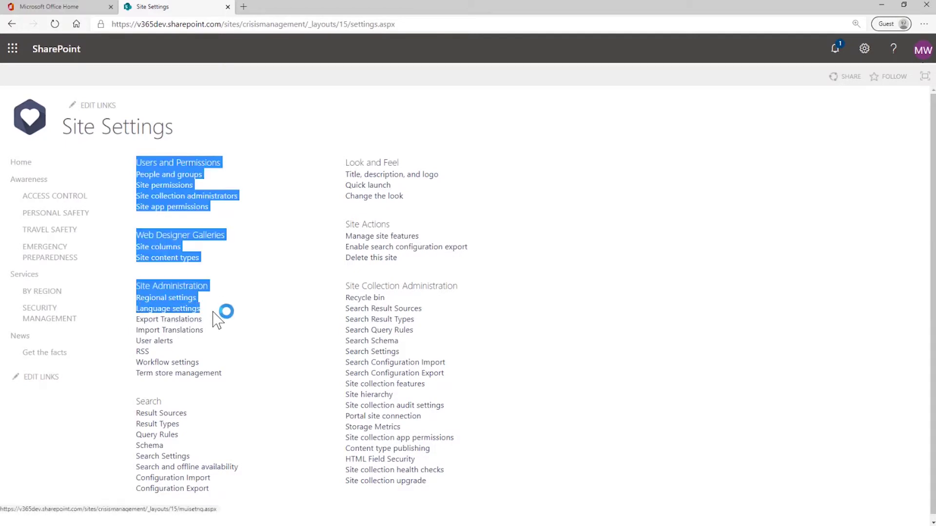
click(214, 311)
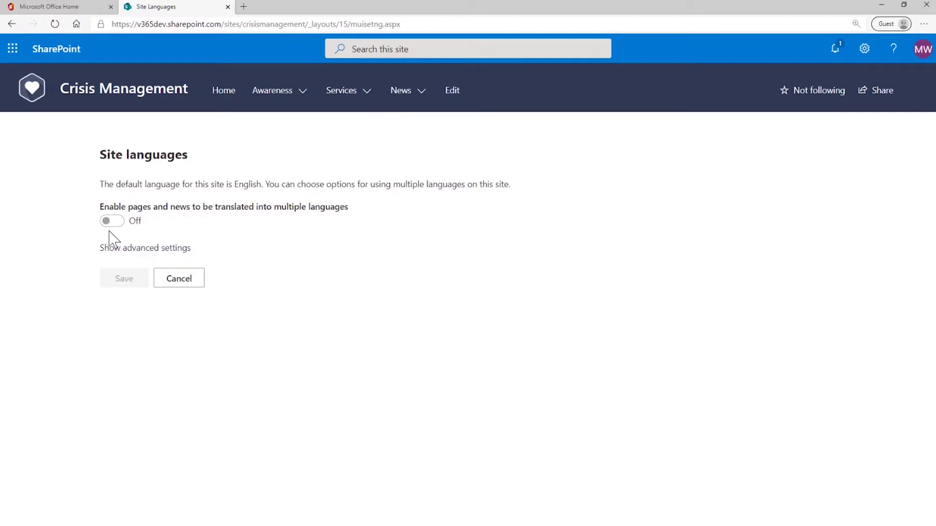
- Enable translation of pages and news into multiple languages and add Spanish as a site language
click(123, 225)
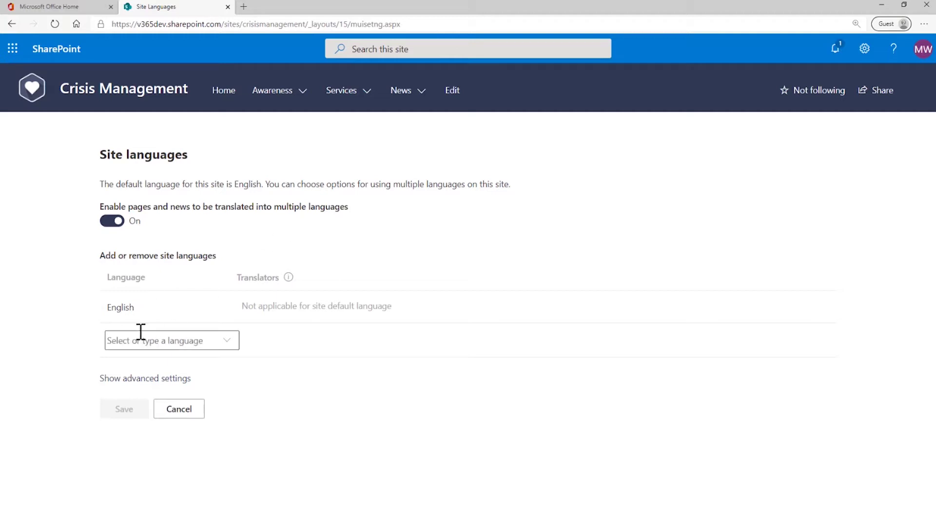
click(226, 341)
scroll(285, 330, down, 6)
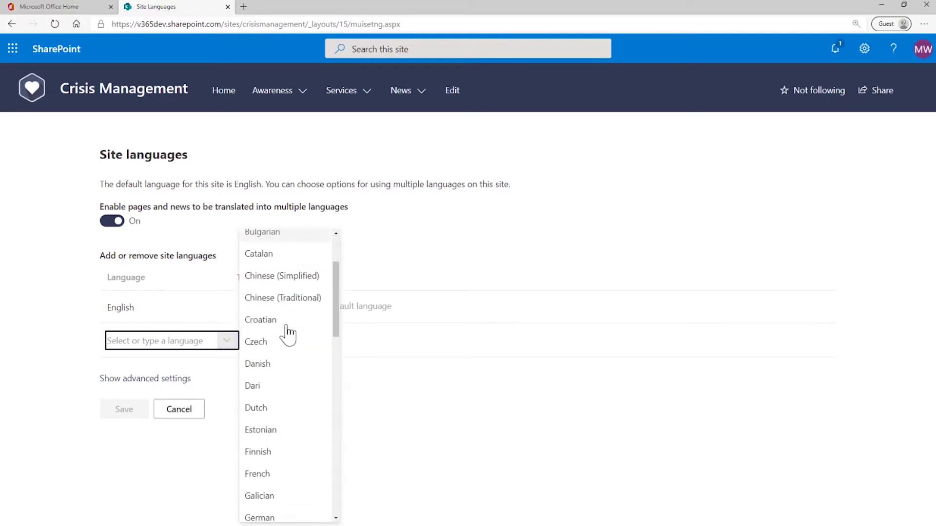
scroll(271, 420, down, 7)
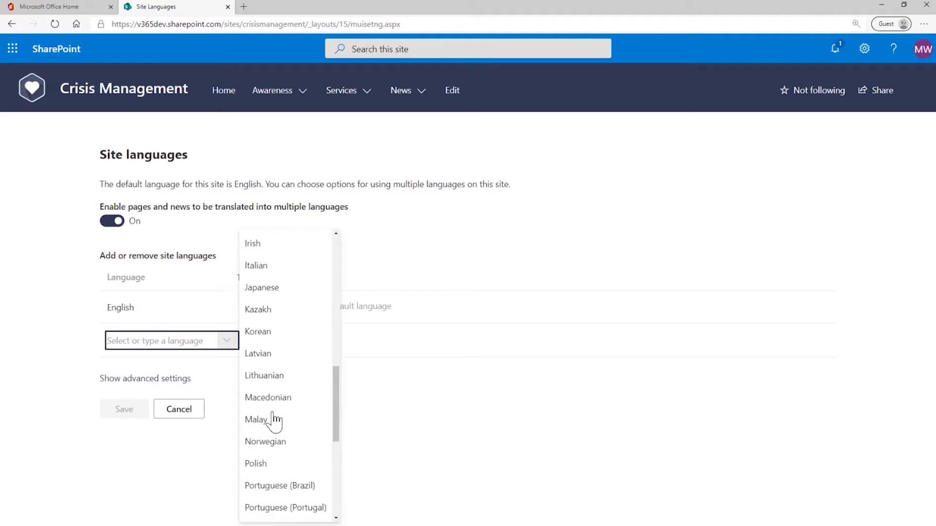
scroll(276, 441, down, 4)
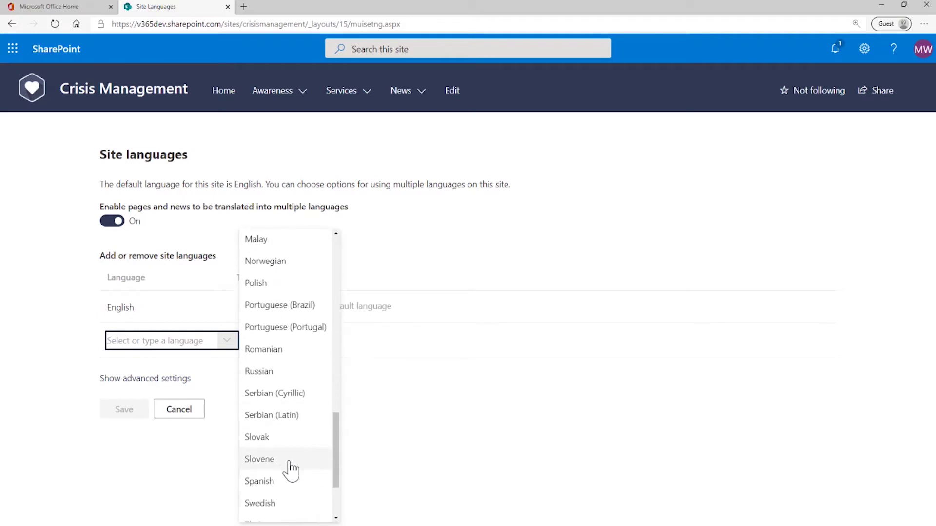
click(260, 380)
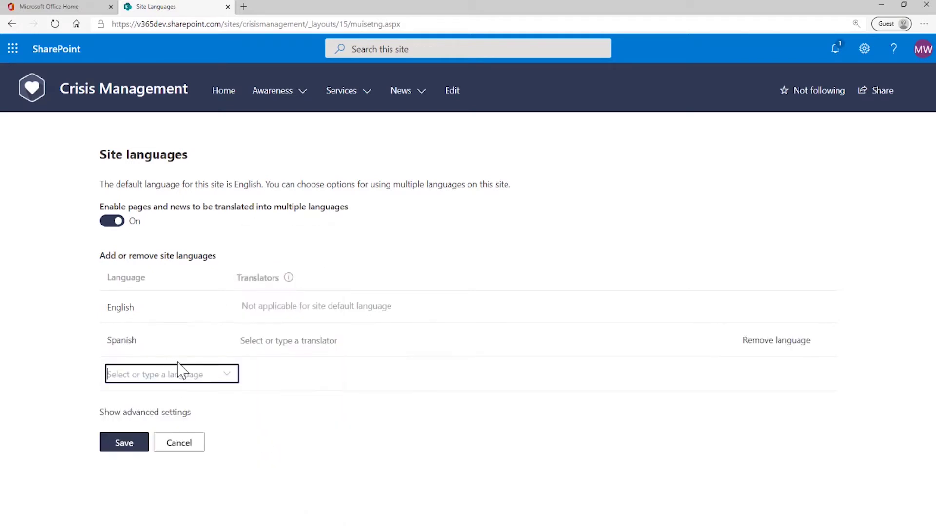
- Add French as another site language
click(227, 374)
drag(201, 123, 202, 259)
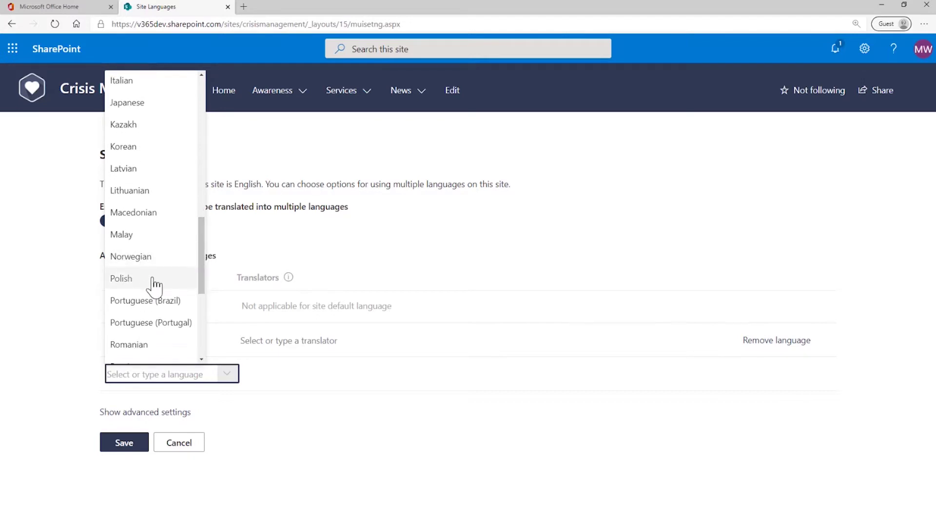
scroll(153, 244, up, 5)
scroll(156, 249, up, 3)
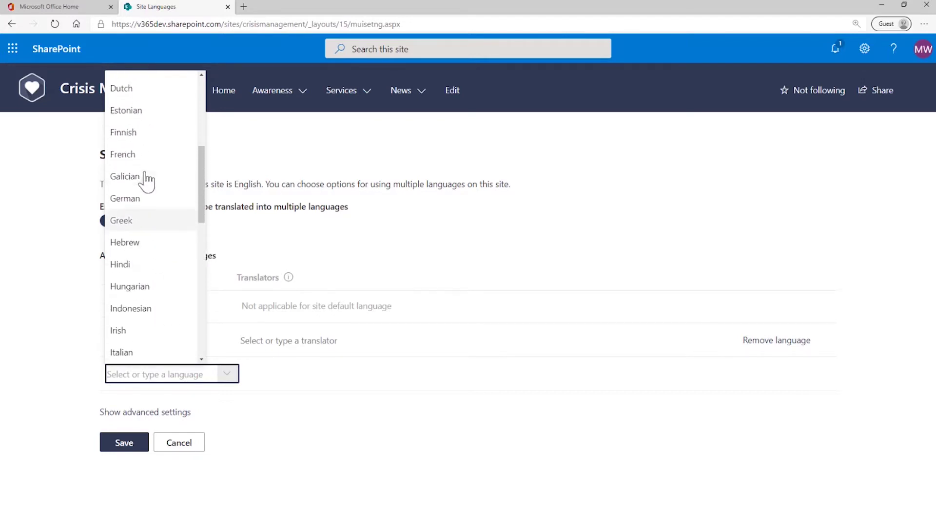
click(141, 169)
click(507, 469)
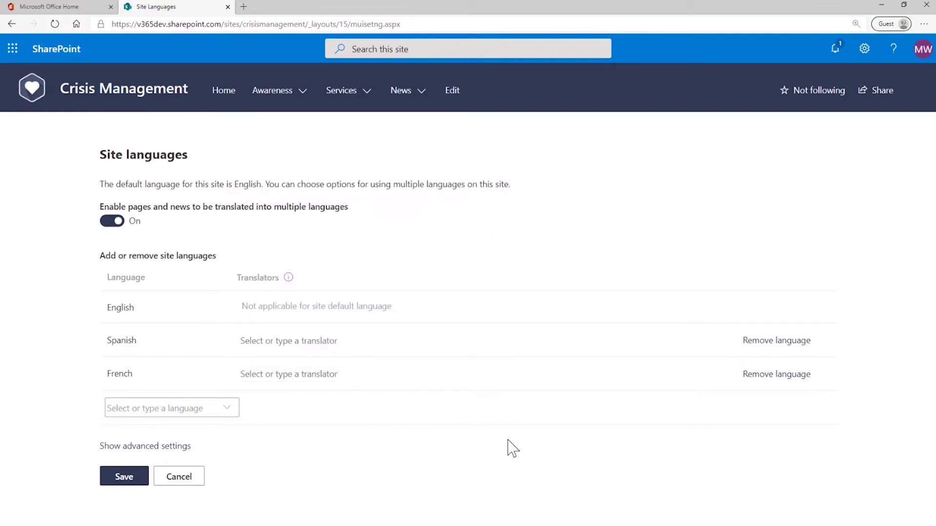
- Look over the suggested translators for Spanish and the advanced language settings, leaving them without changes
click(344, 344)
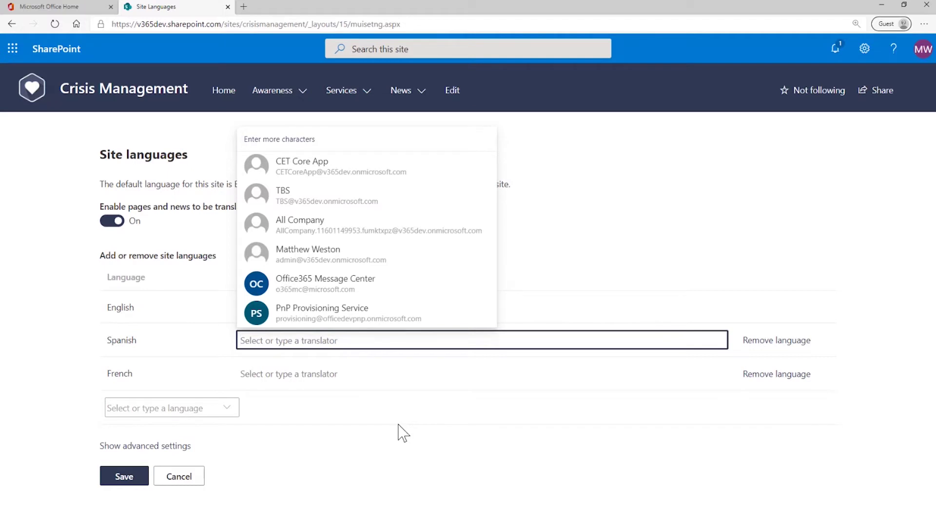
click(347, 480)
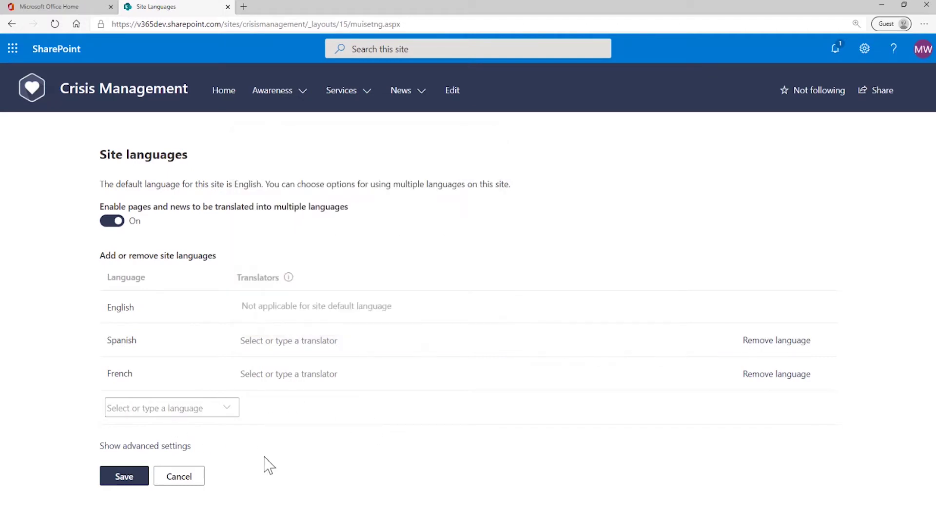
click(156, 450)
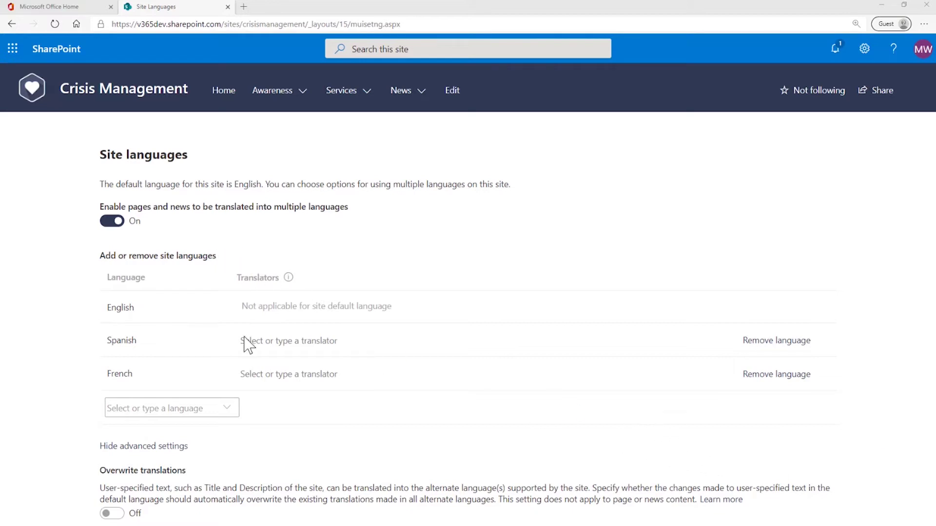
click(127, 447)
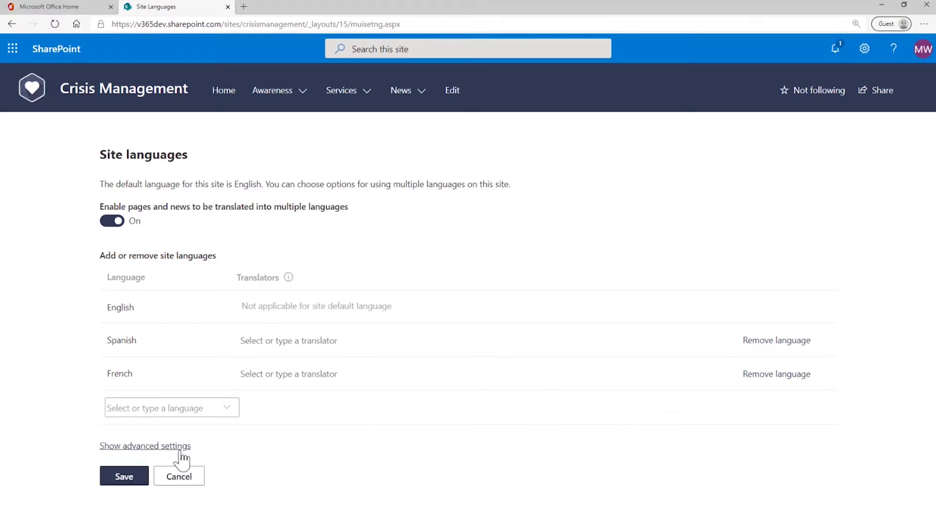
- Save the site language settings and return to the site's home page at normal zoom
click(141, 475)
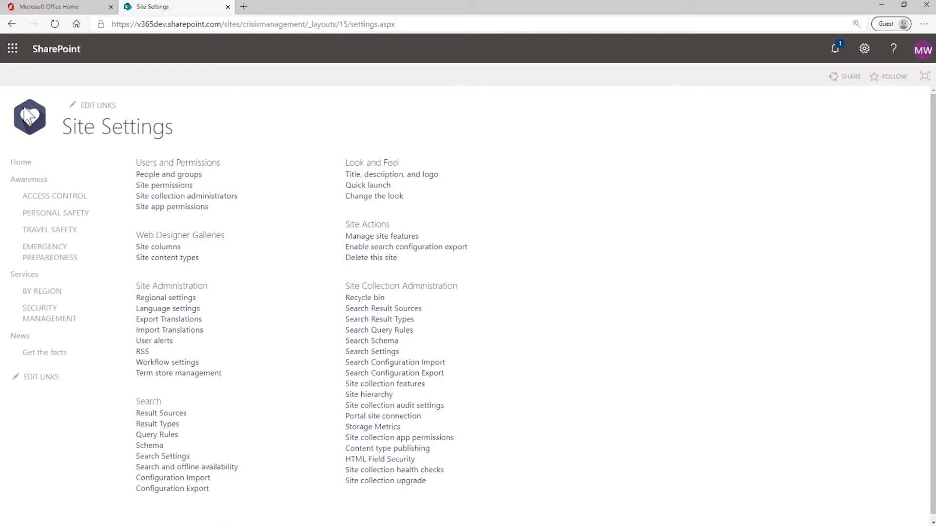
click(201, 207)
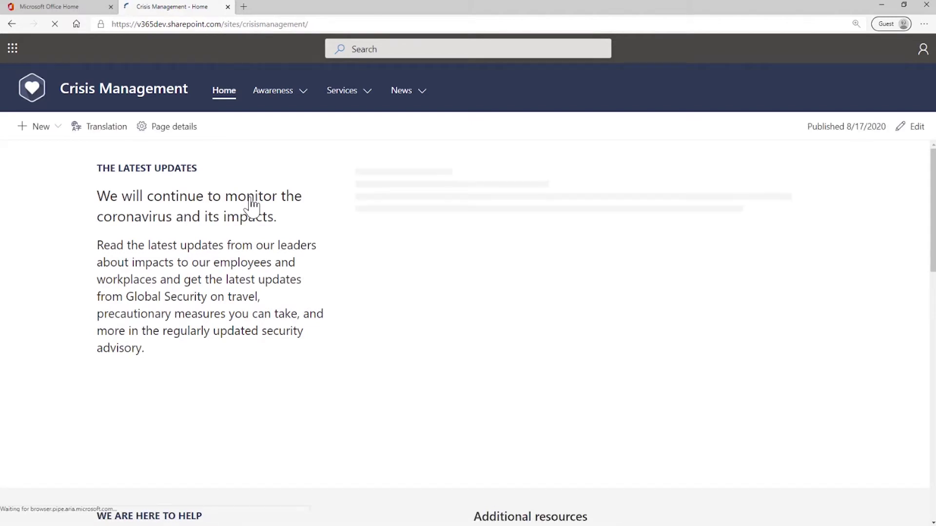
key(ctrl+minus)
key(ctrl+minus)
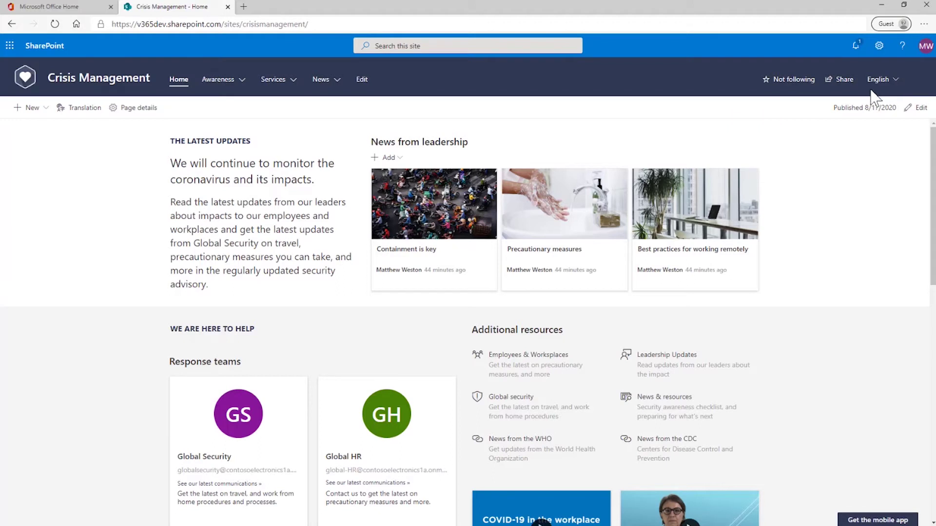
- Check the languages available to site visitors and create translation copies of the home page for all languages
click(898, 83)
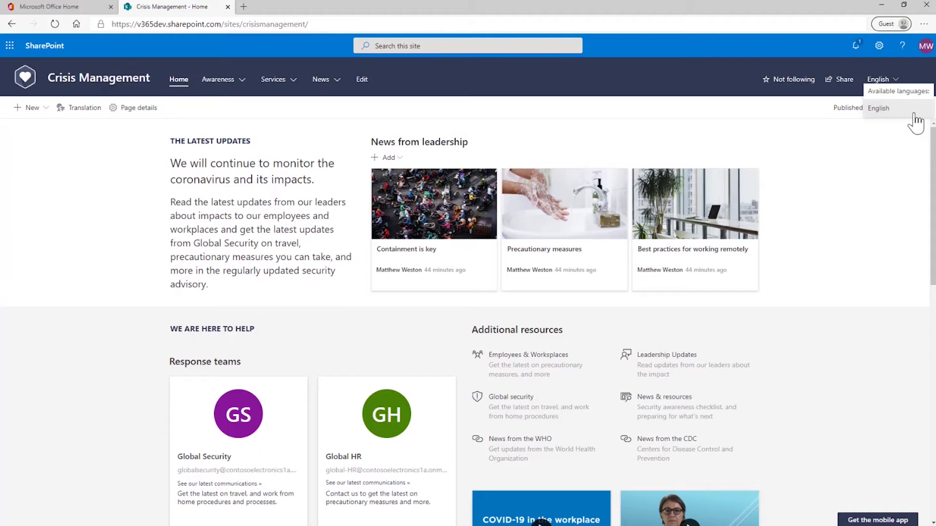
click(430, 114)
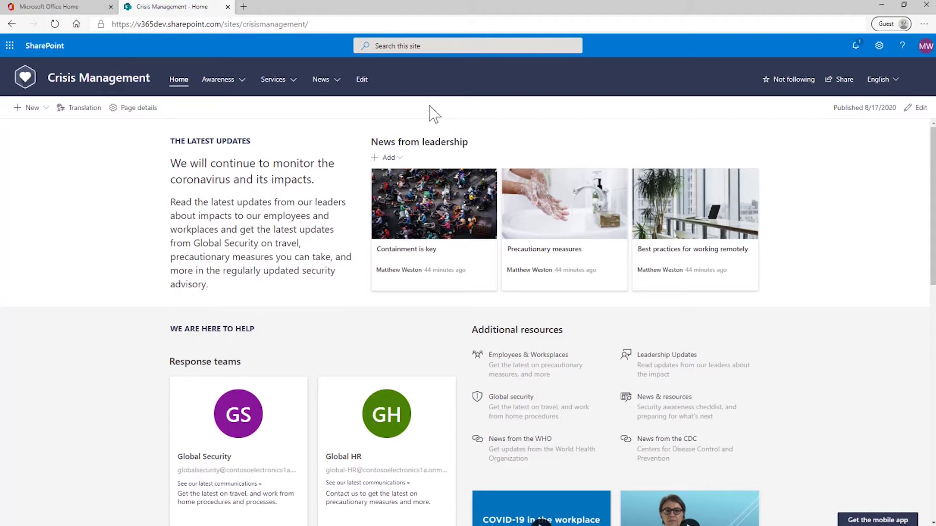
click(85, 113)
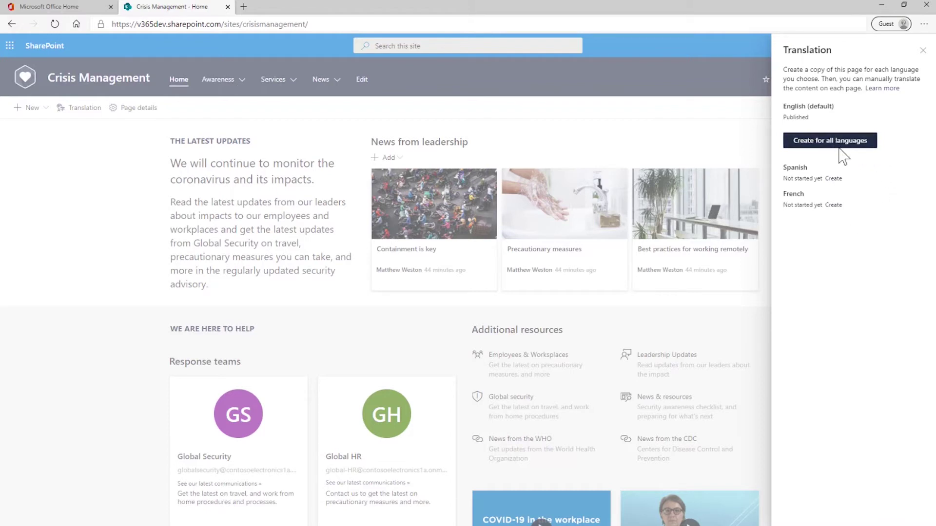
click(850, 142)
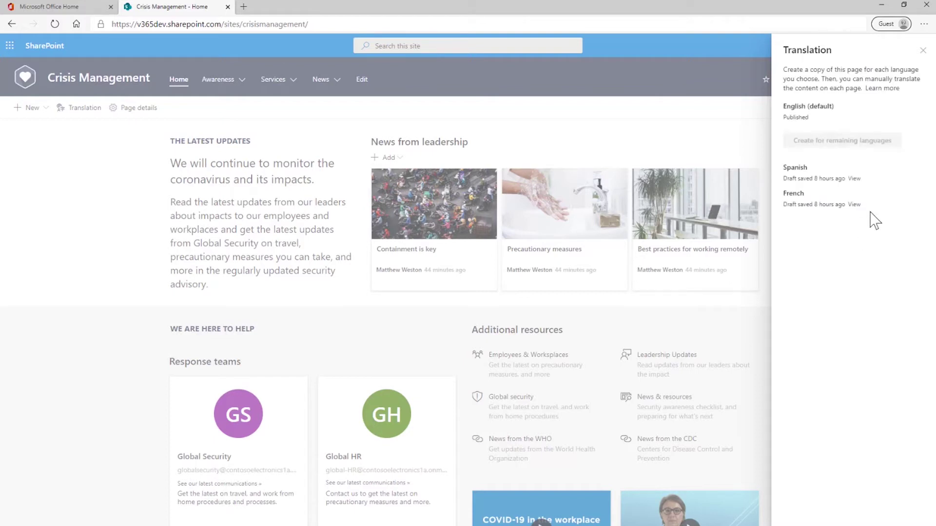
- Open the Spanish draft of the home page for editing, dismissing the publishing tip
click(855, 179)
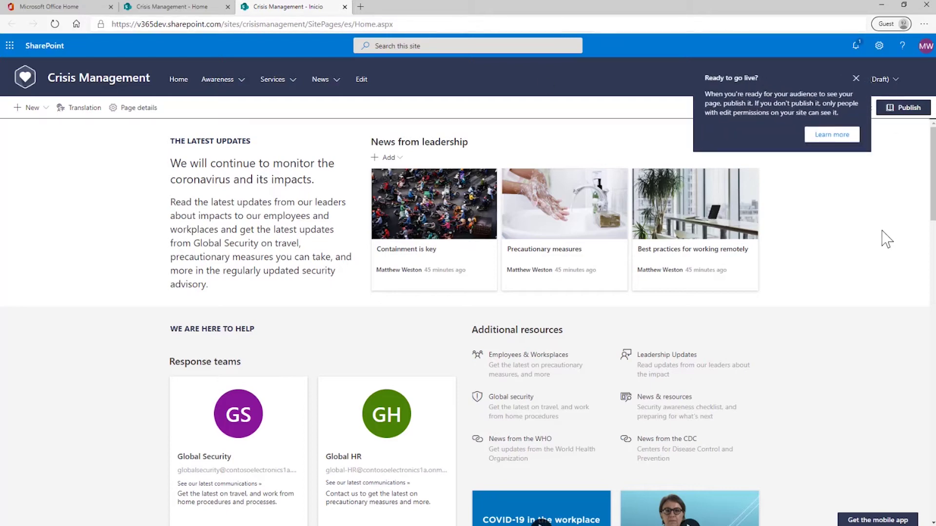
click(856, 79)
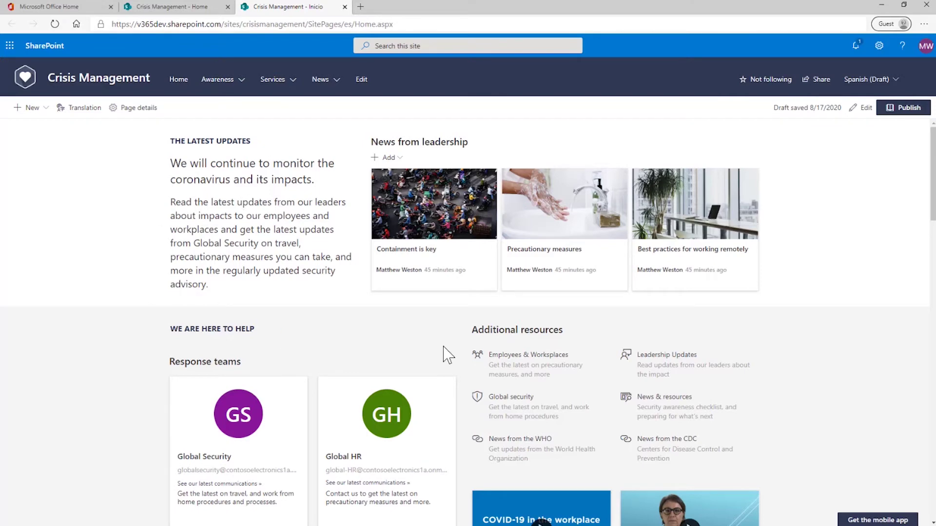
click(856, 112)
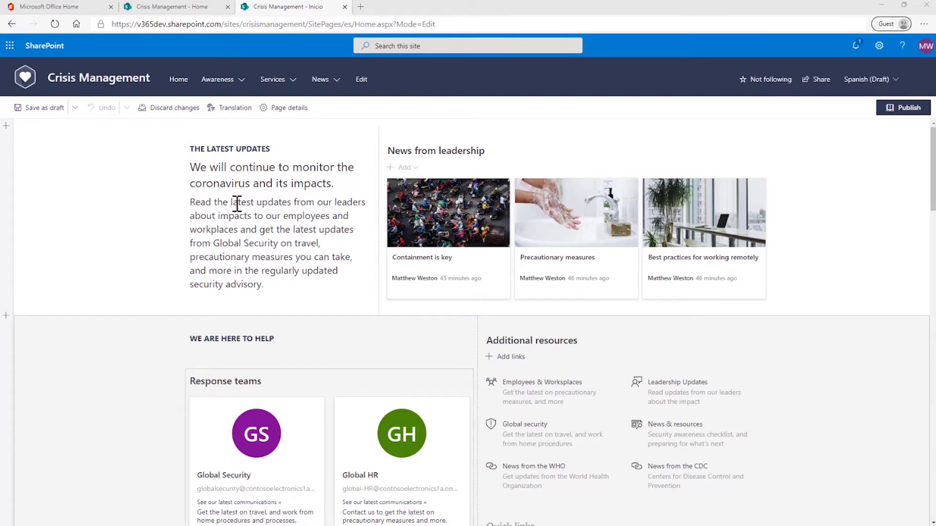
- Replace the statement under THE LATEST UPDATES with "Seguiremos monitoreando el coronavirus y sus impactos."
click(336, 184)
drag(336, 184, 189, 167)
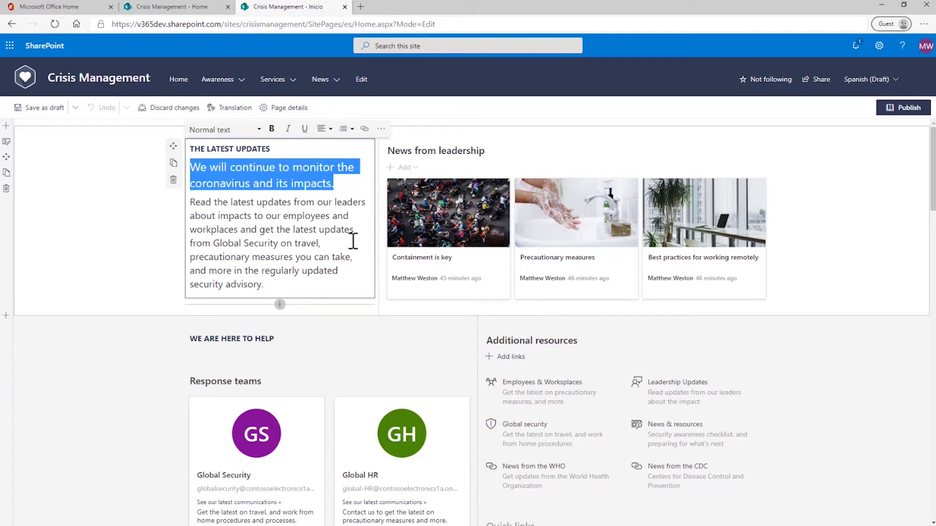
text(Seguiremos monitoreando el coronavirus y sus impactos.)
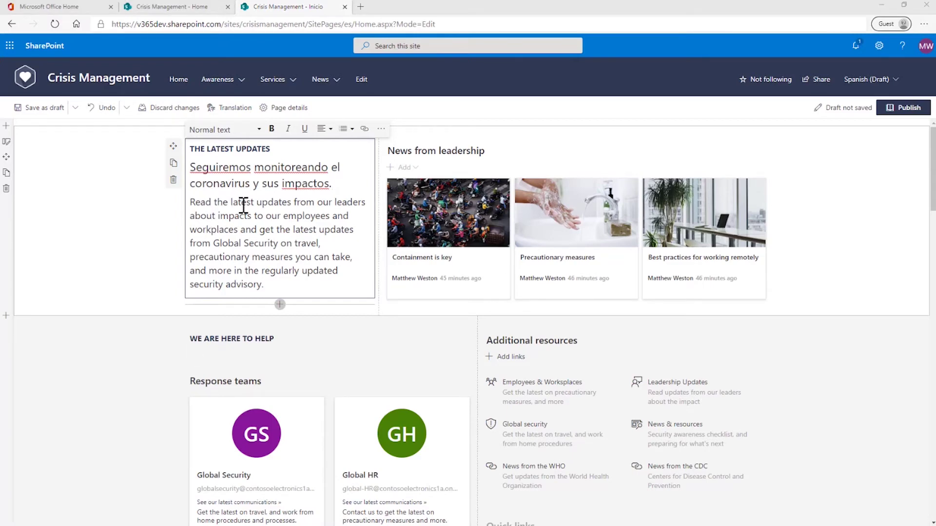
- Replace the English paragraph below the statement with its Spanish translation, beginning "Lea las últimas actualizaciones de nuestros líderes"
drag(266, 286, 179, 202)
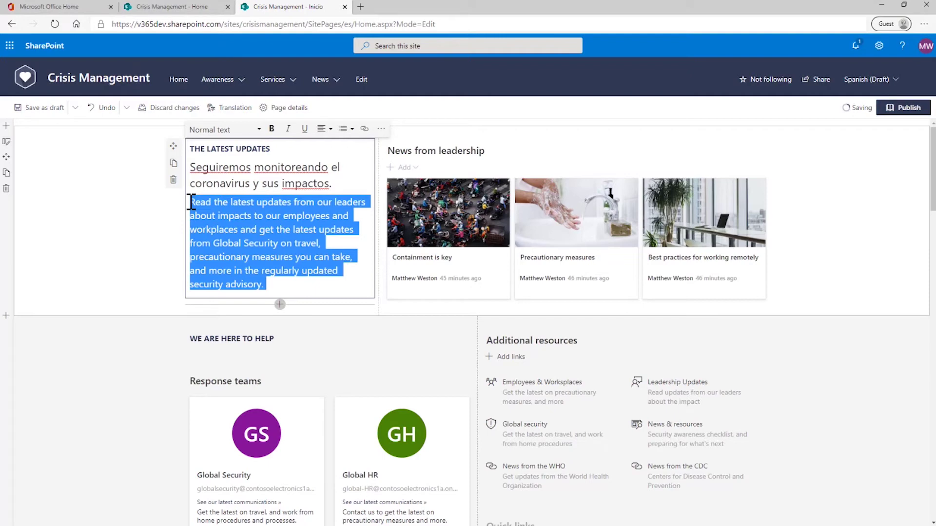
key(Right)
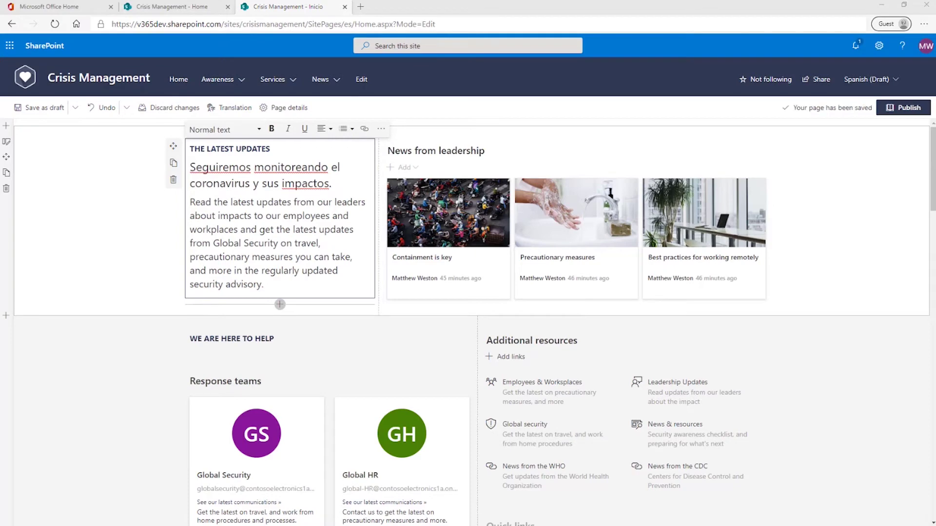
drag(263, 285, 191, 204)
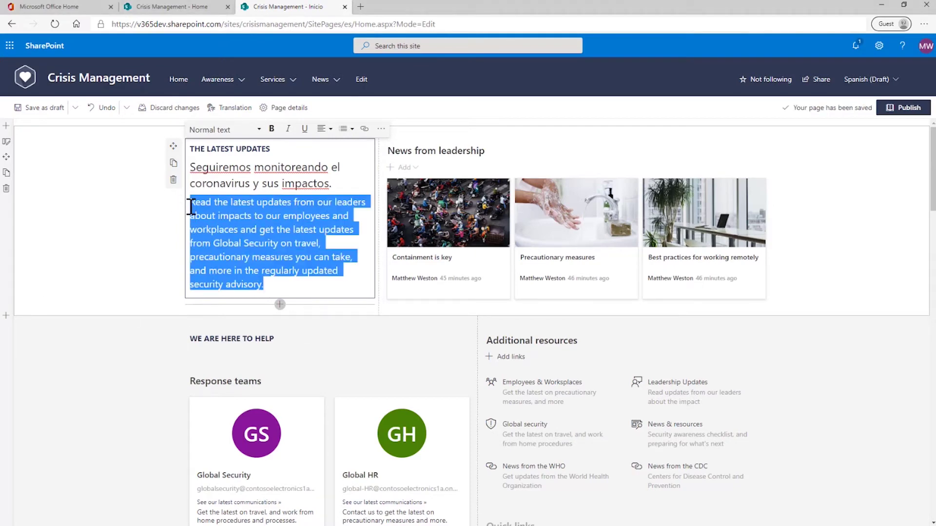
right_click(195, 208)
click(292, 283)
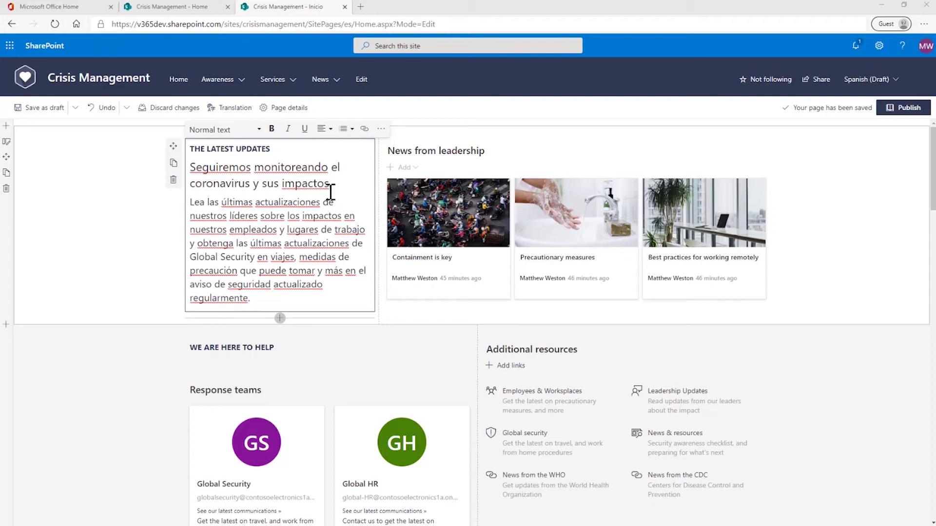
- Change the "News from leadership" heading to "Noticias de liderazgo"
click(452, 151)
triple_click(473, 151)
text(Noticias de liderazgo)
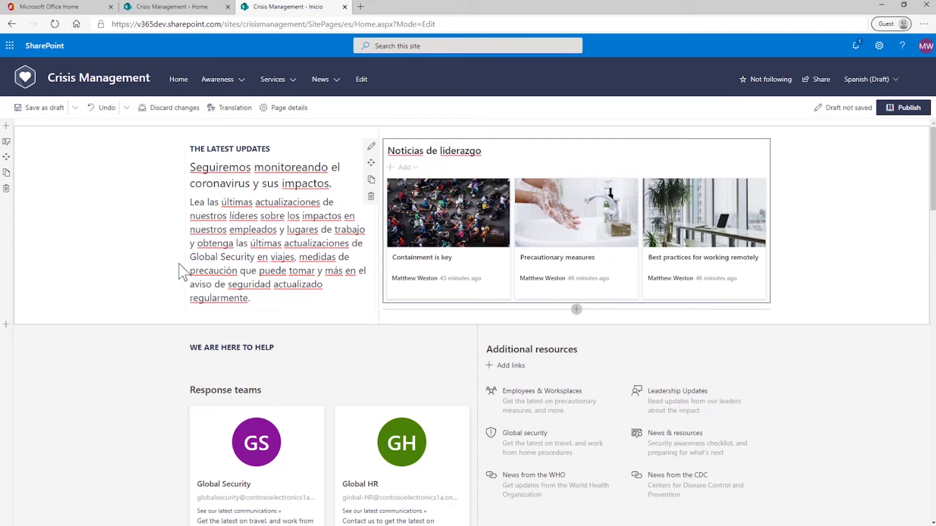
- Replace the THE LATEST UPDATES heading with "LAS ÚLTIMAS ACTUALIZACIONES", pasted as plain text
drag(271, 151, 188, 149)
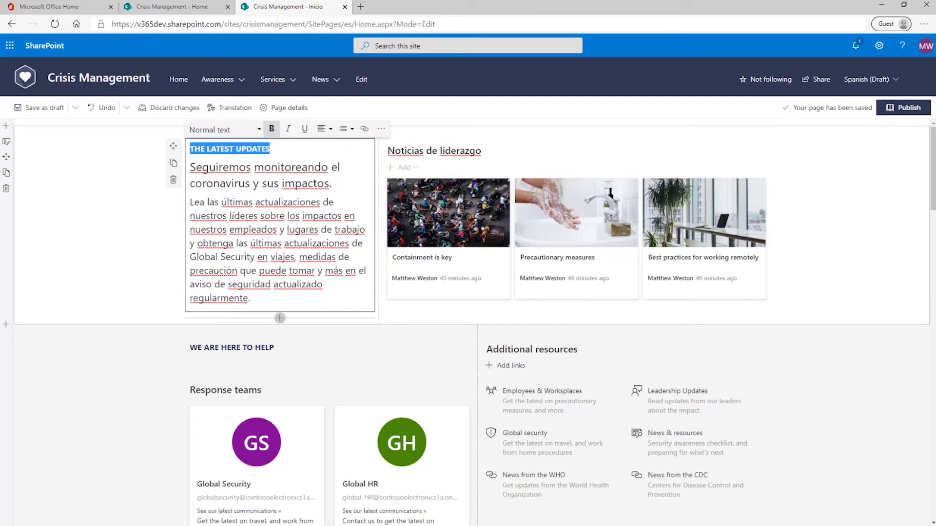
key(alt+Tab)
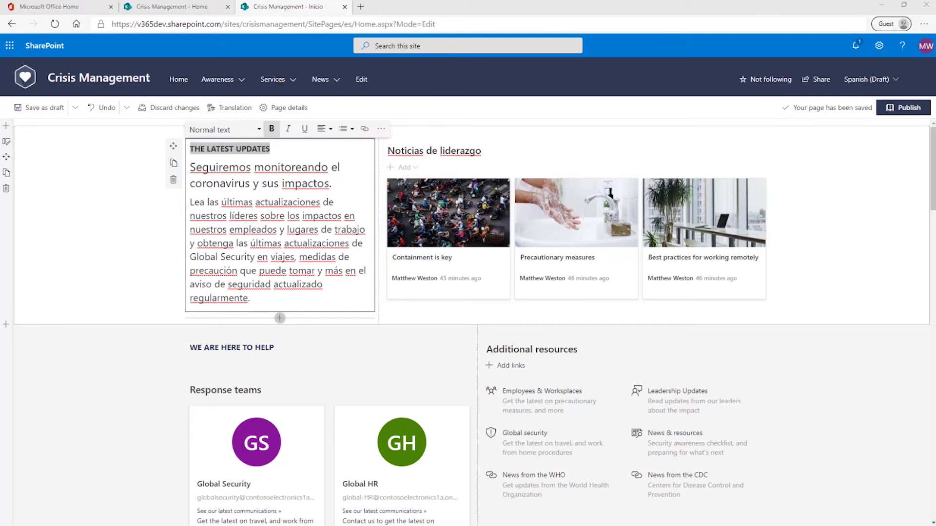
double_click(258, 149)
triple_click(259, 149)
right_click(258, 149)
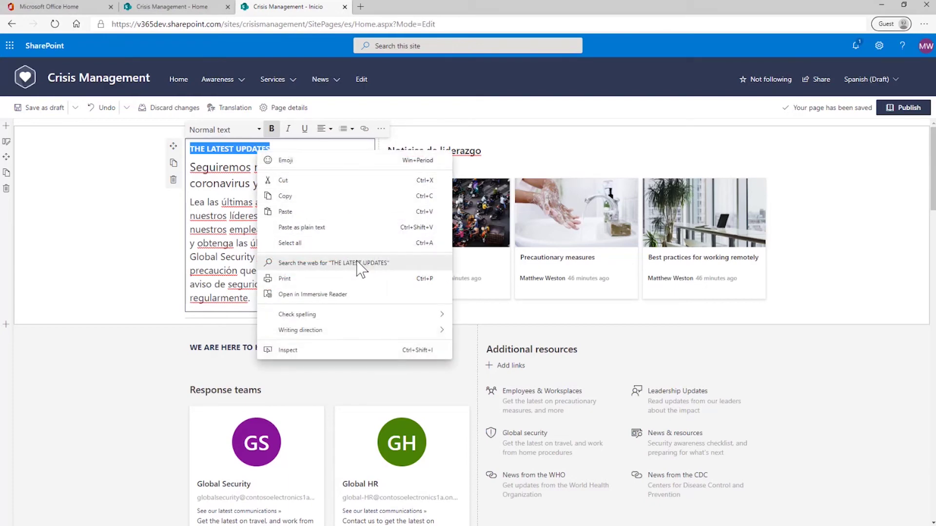
click(356, 227)
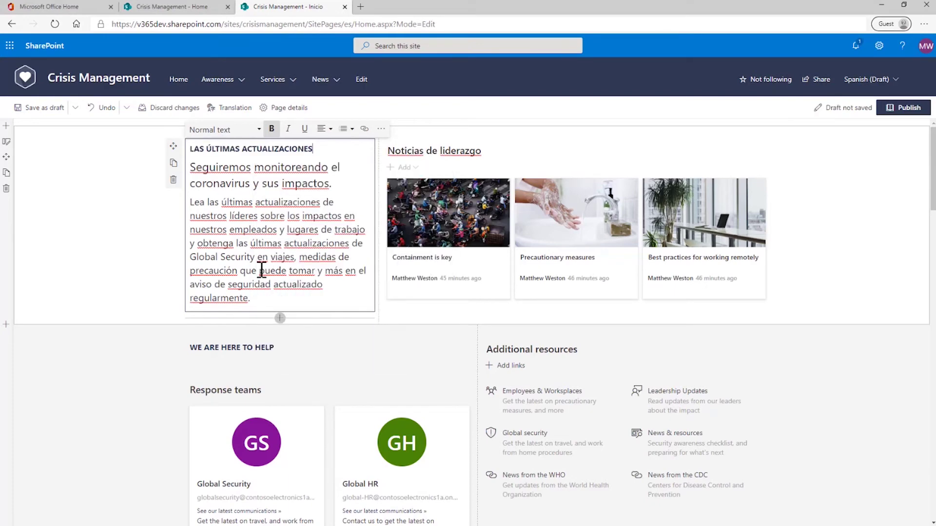
- Publish the Spanish home page and dismiss the suggestions for helping others find it
click(896, 268)
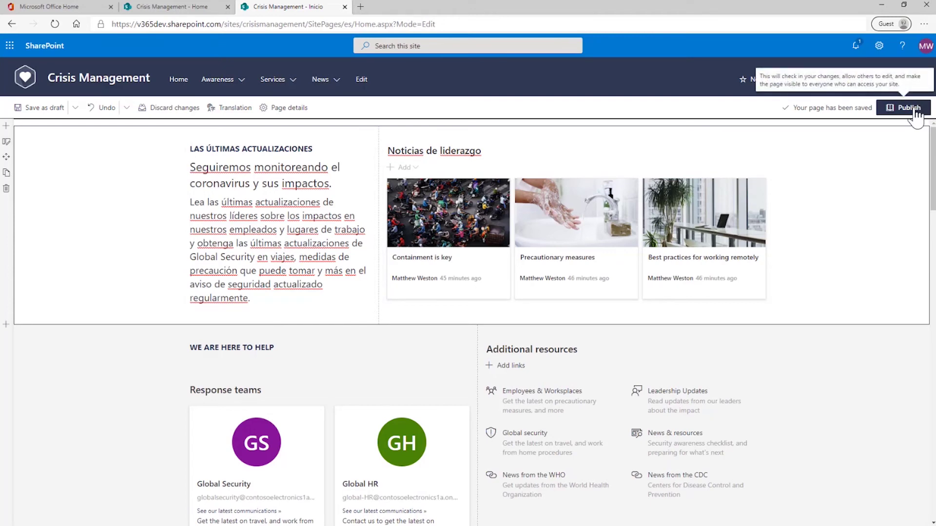
click(915, 111)
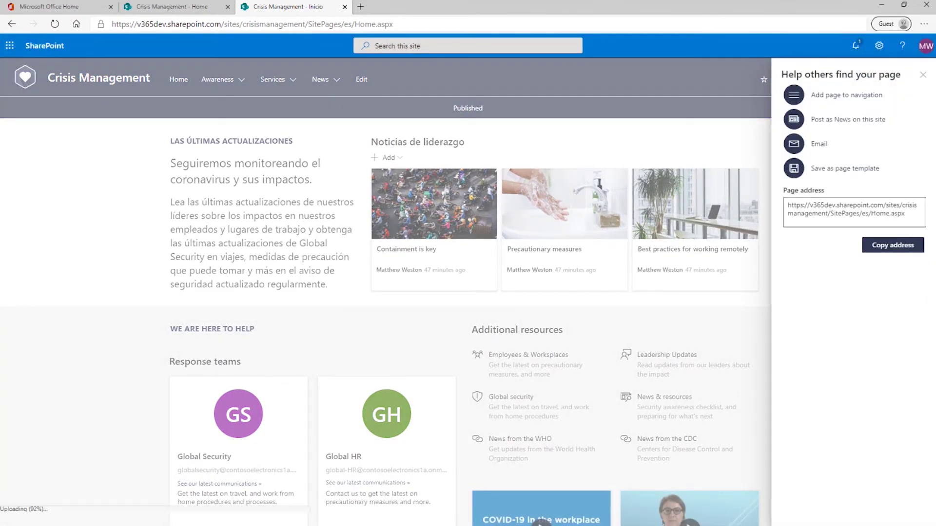
click(922, 74)
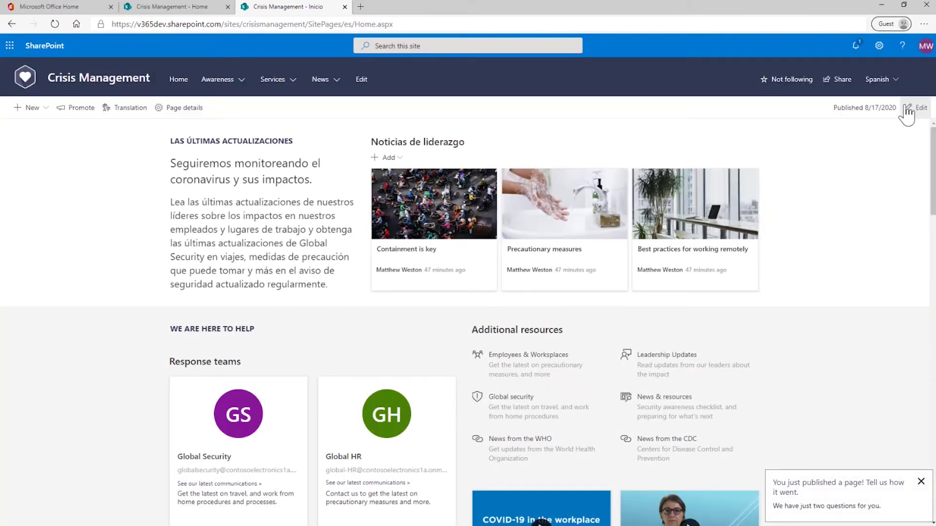
- Return to the site's default home page and switch its display language from English to Spanish
click(179, 79)
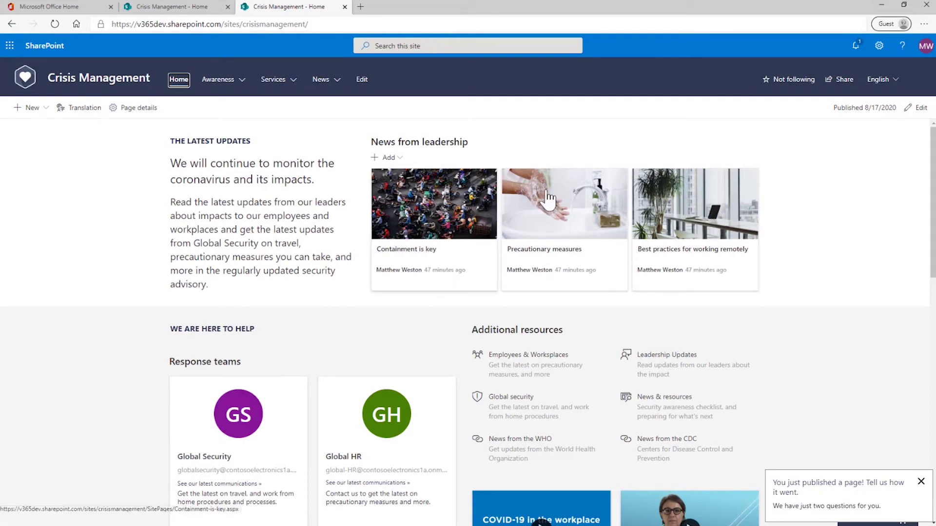
click(895, 81)
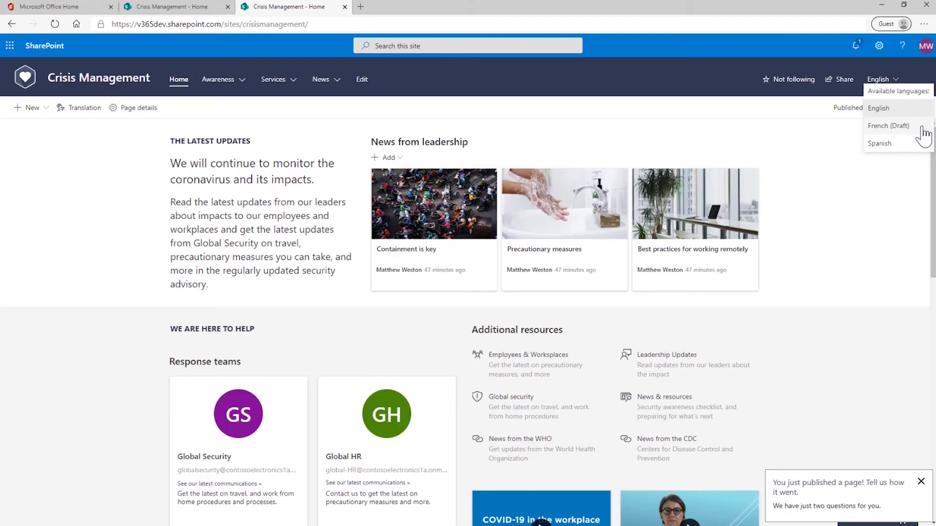
click(898, 148)
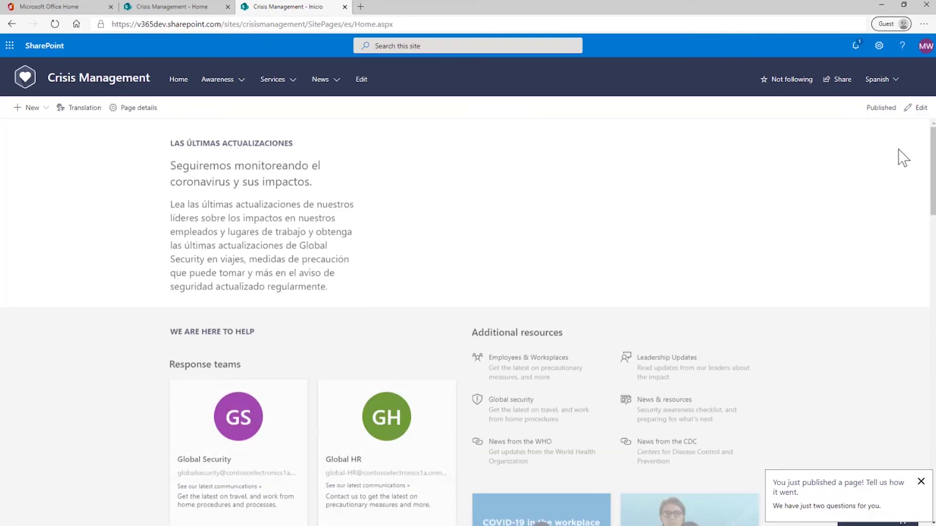